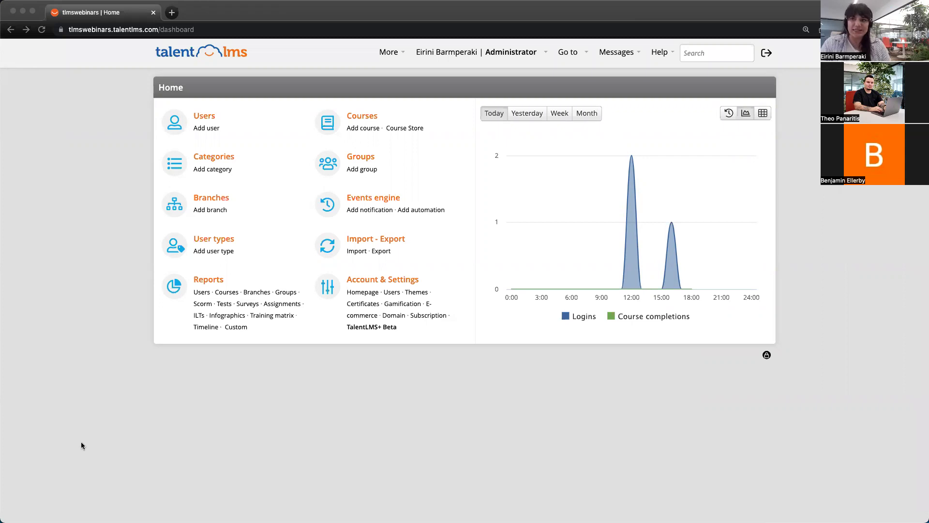
# - Open the marketing branch from Branches and scroll through its Info settings, returning to the top
pyautogui.click(206, 200)
pyautogui.click(206, 200)
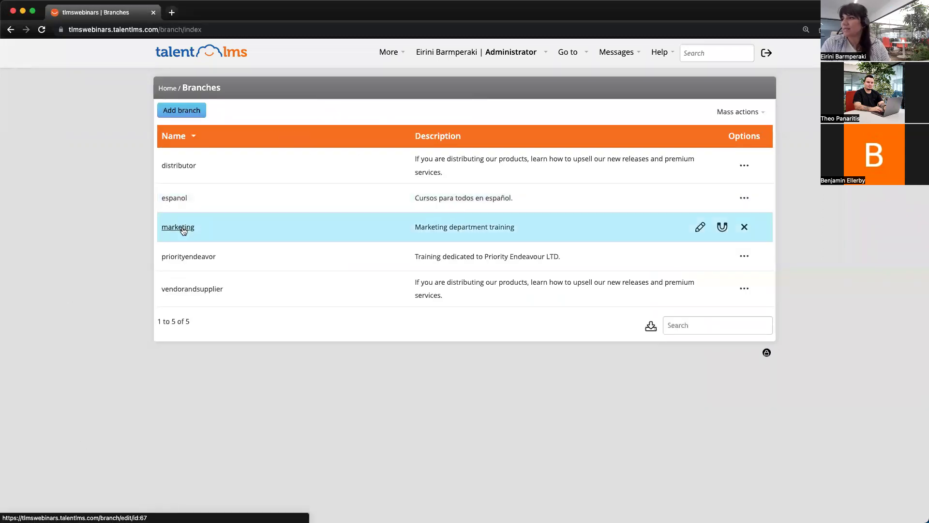
pyautogui.click(183, 228)
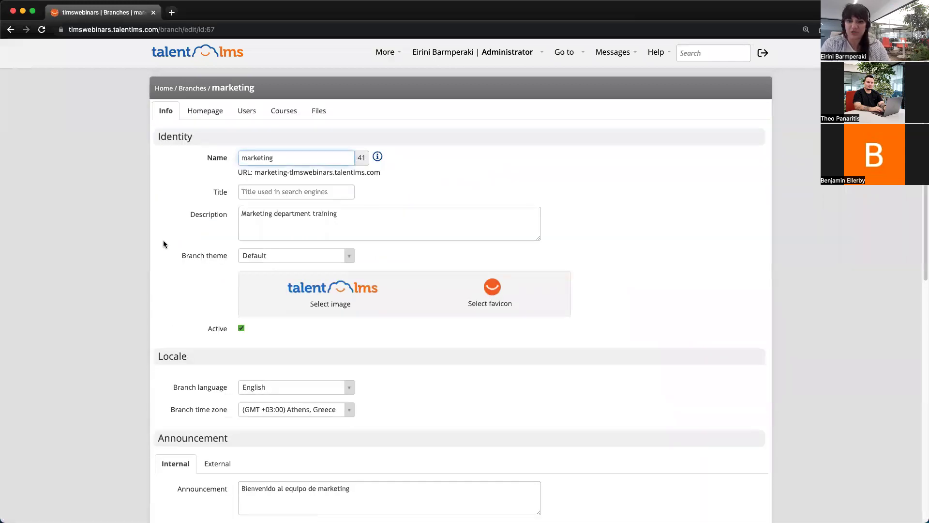
pyautogui.scroll(-2, 170, 280)
pyautogui.scroll(-9, 170, 280)
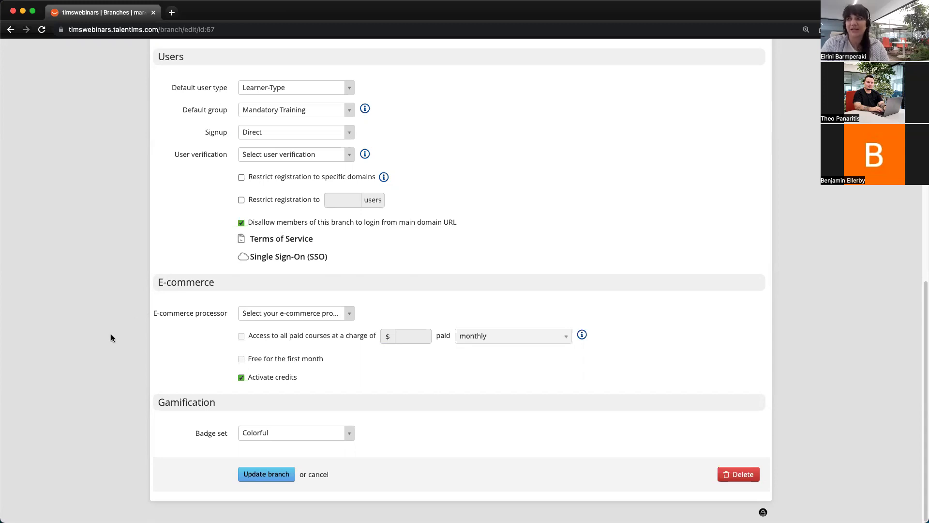
pyautogui.press('Home')
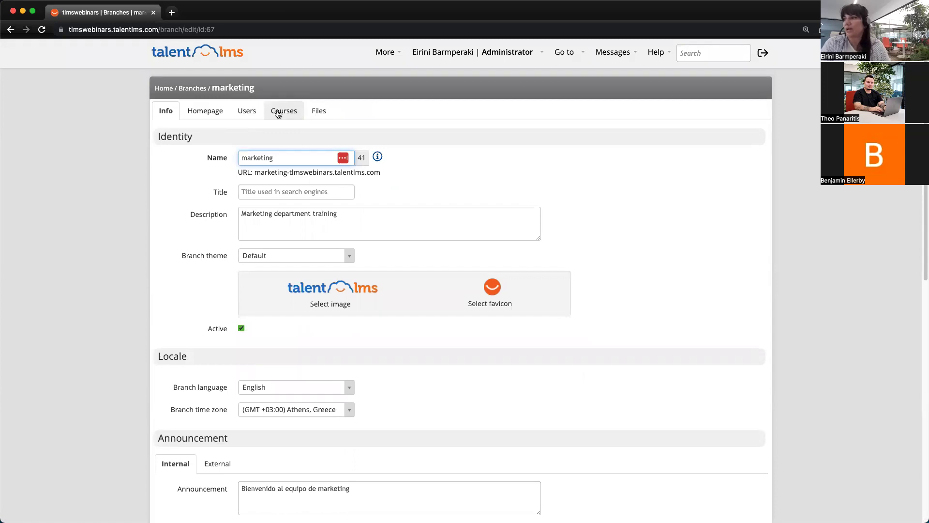
# - Search the marketing branch's Users list for a member, then switch into the marketing branch
pyautogui.click(242, 116)
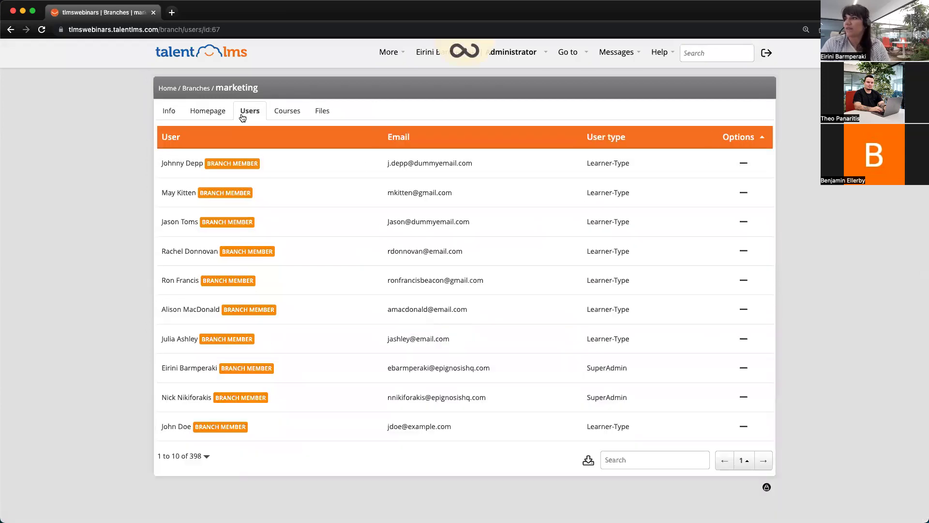
pyautogui.scroll(-6, 634, 484)
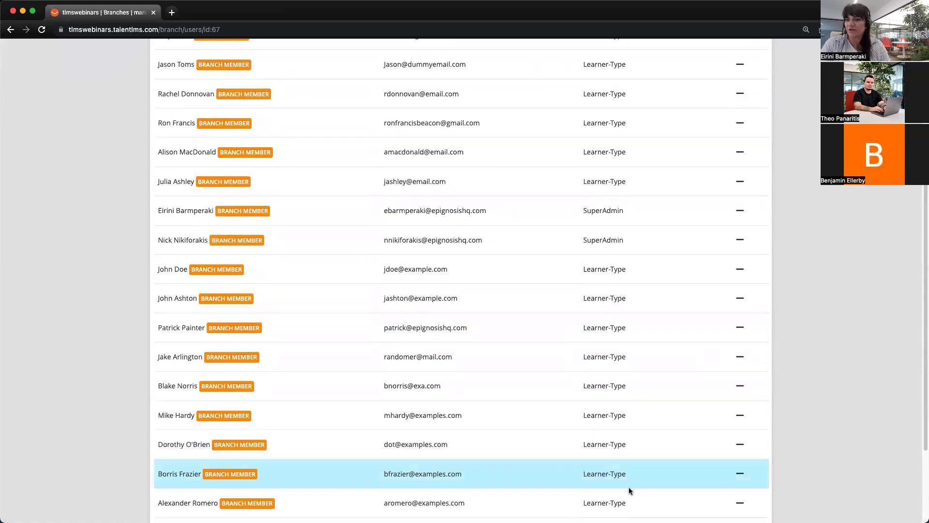
pyautogui.click(618, 487)
pyautogui.write('eiri')
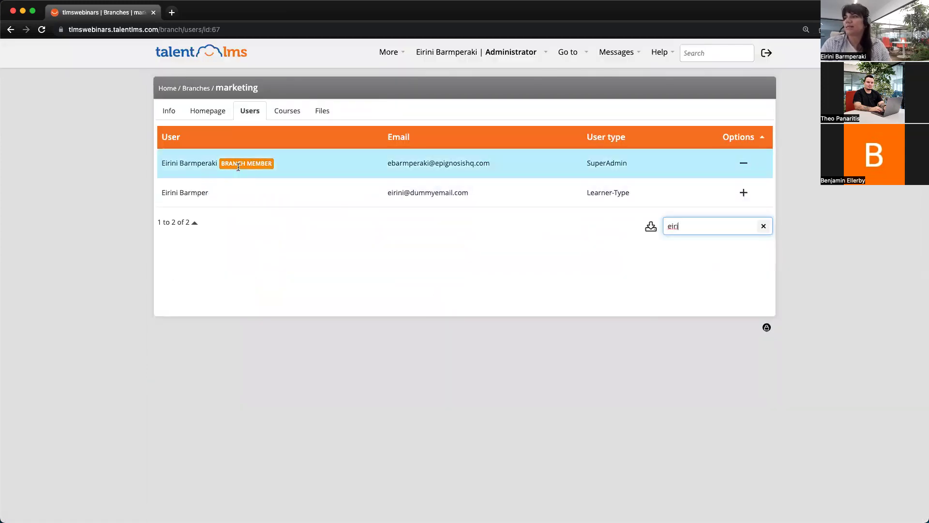
pyautogui.click(514, 53)
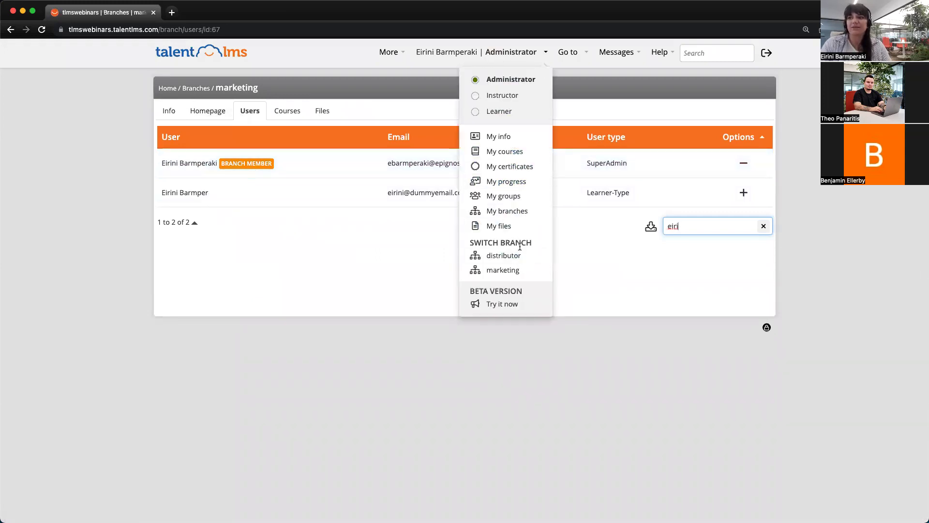
pyautogui.click(503, 271)
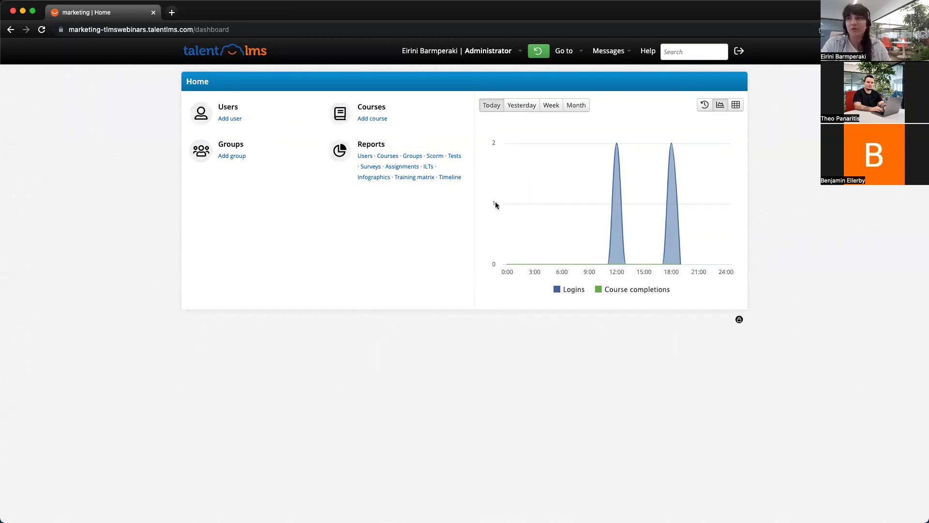
# - Leave the marketing branch and go back to the main portal's Home dashboard
pyautogui.click(539, 51)
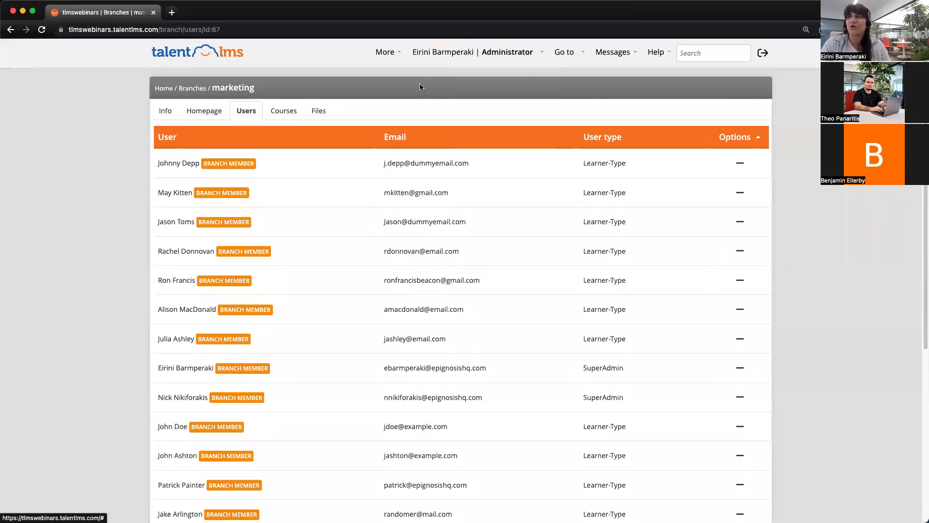
pyautogui.click(163, 89)
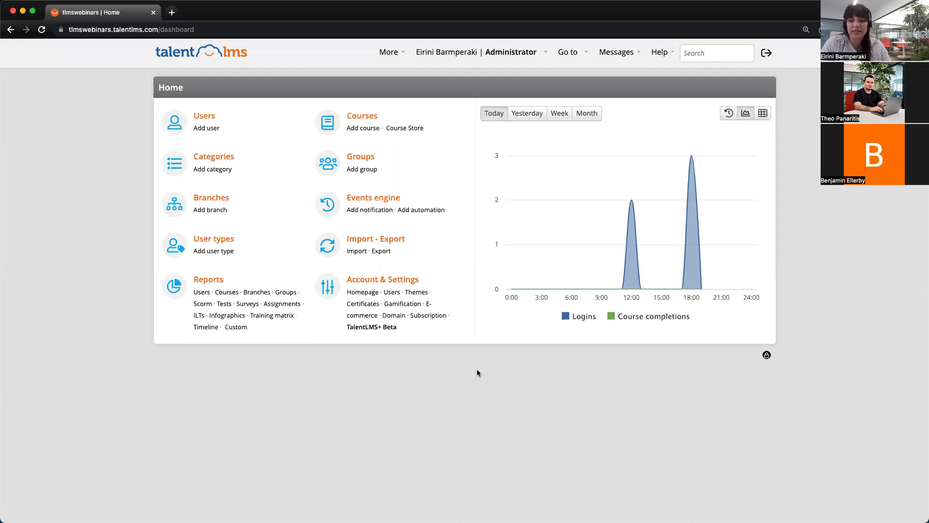
# - Start a new automation of type 'Z hours after course X assignment, assign course(s) Y'
pyautogui.click(411, 212)
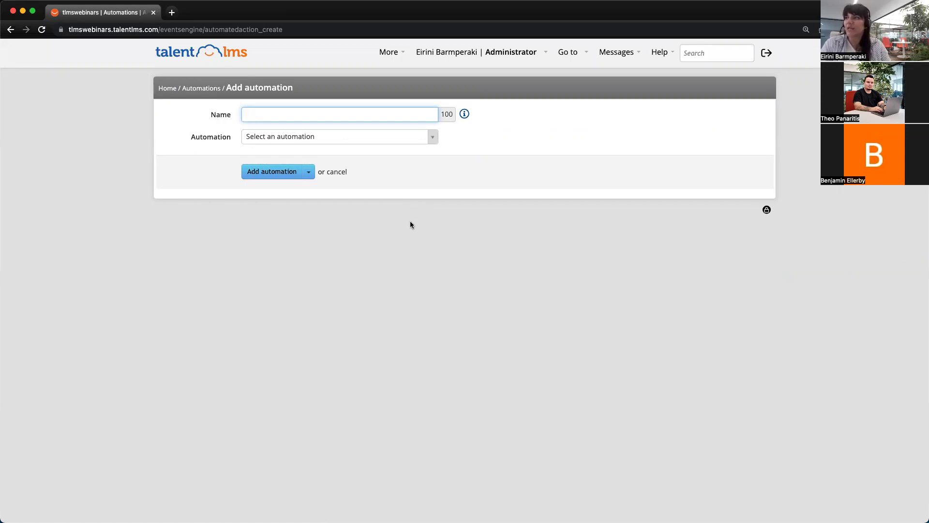
pyautogui.click(368, 137)
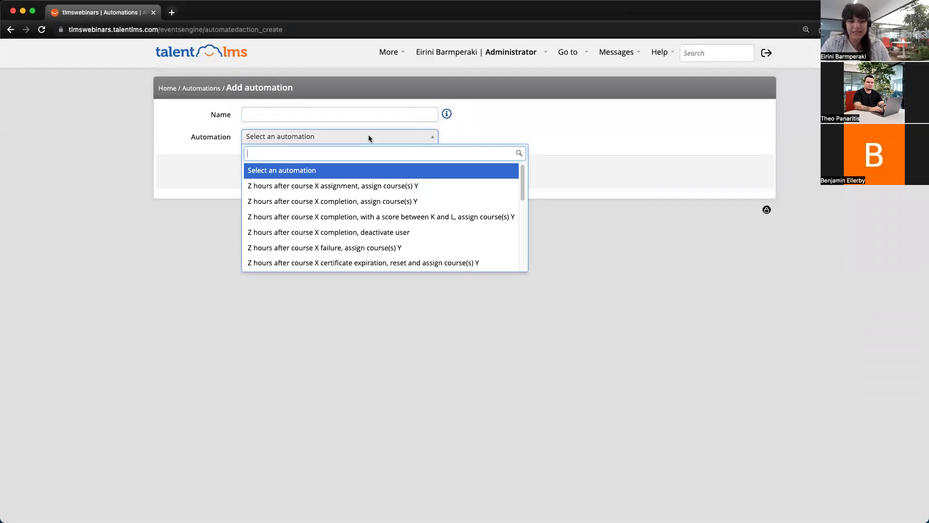
pyautogui.write('assi')
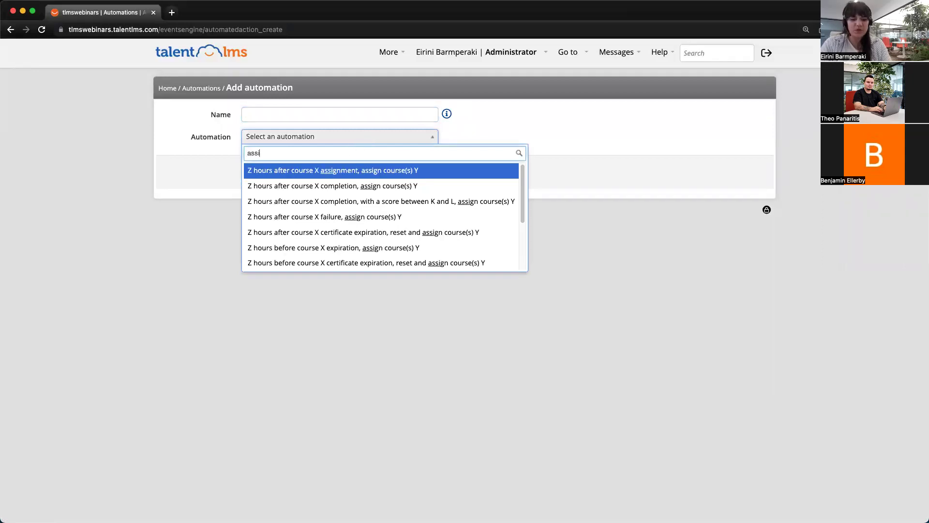
pyautogui.write('gn')
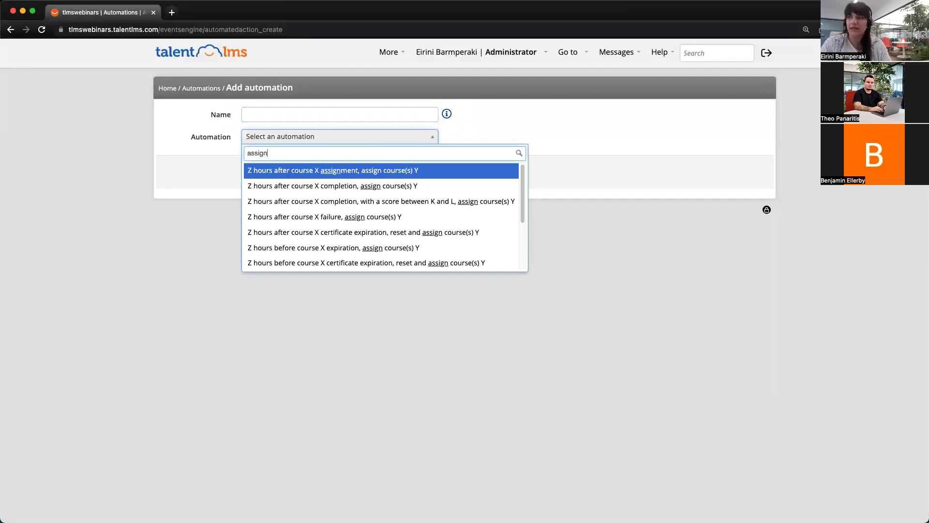
pyautogui.click(353, 175)
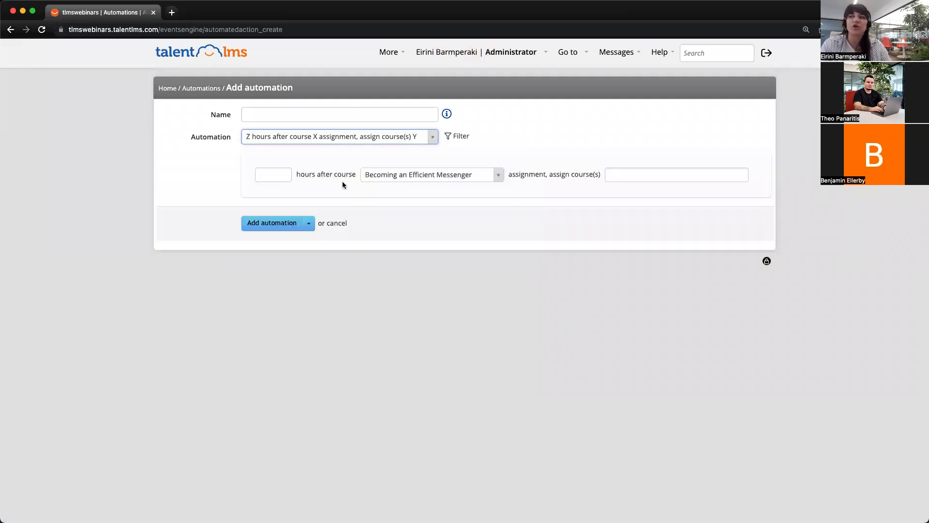
# - Browse the Groups/Branches filter options and close the list without selecting any
pyautogui.click(462, 137)
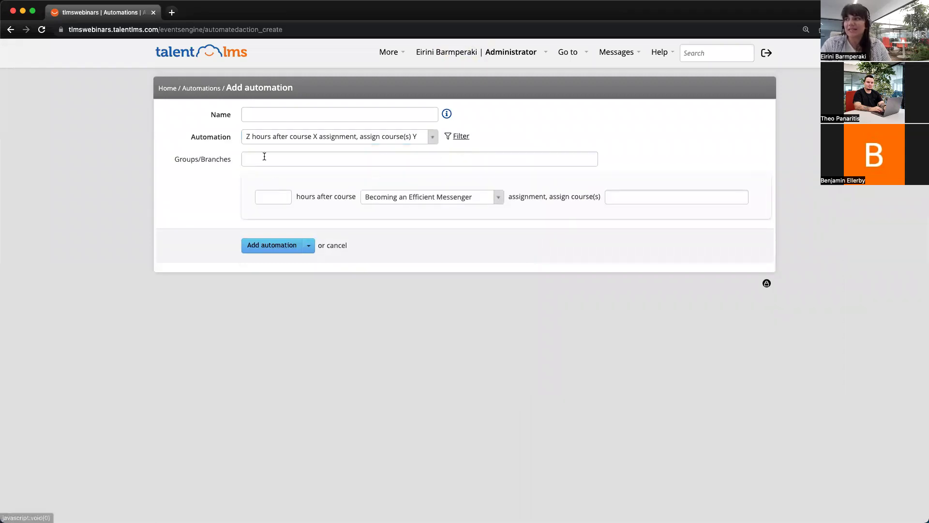
pyautogui.click(265, 158)
pyautogui.scroll(-1, 350, 257)
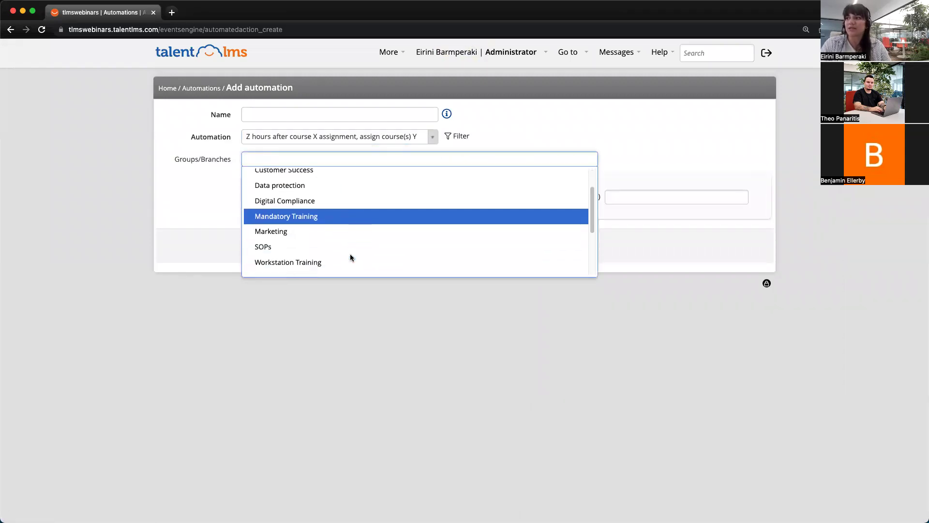
pyautogui.scroll(-3, 350, 254)
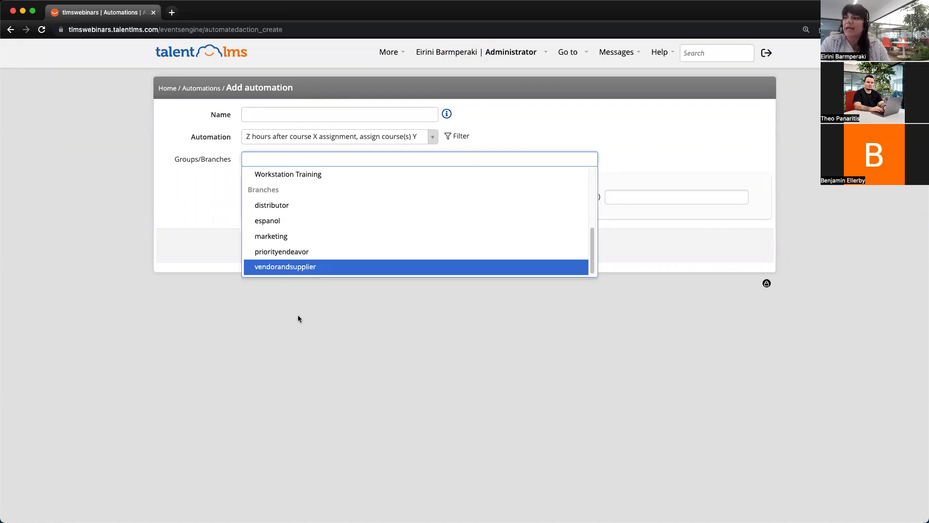
pyautogui.click(300, 329)
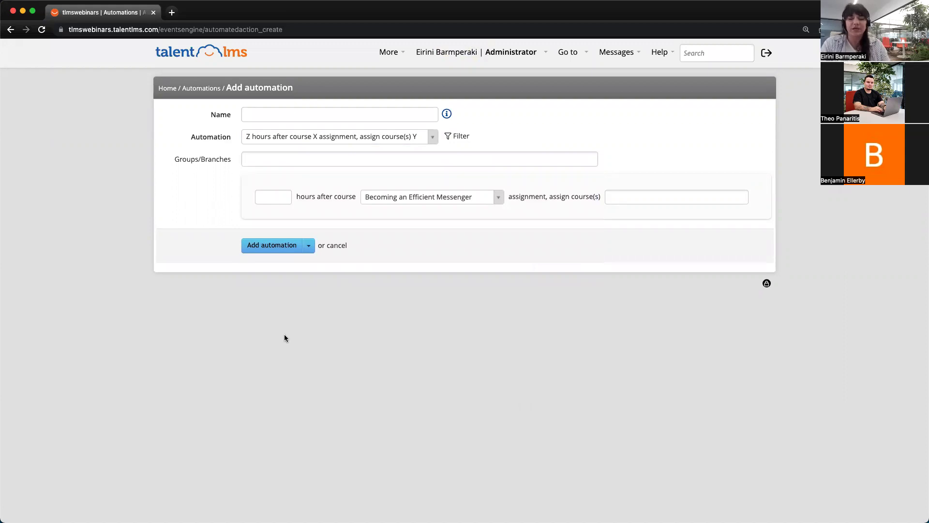
# - Search 'on course' and set the automation to 'On course(s) X completion, assign course(s) Y'
pyautogui.click(415, 137)
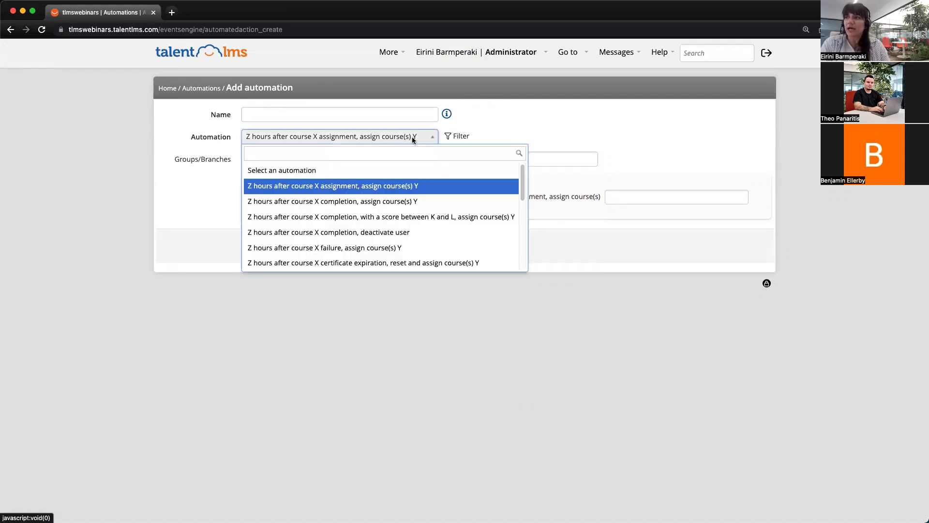
pyautogui.click(283, 153)
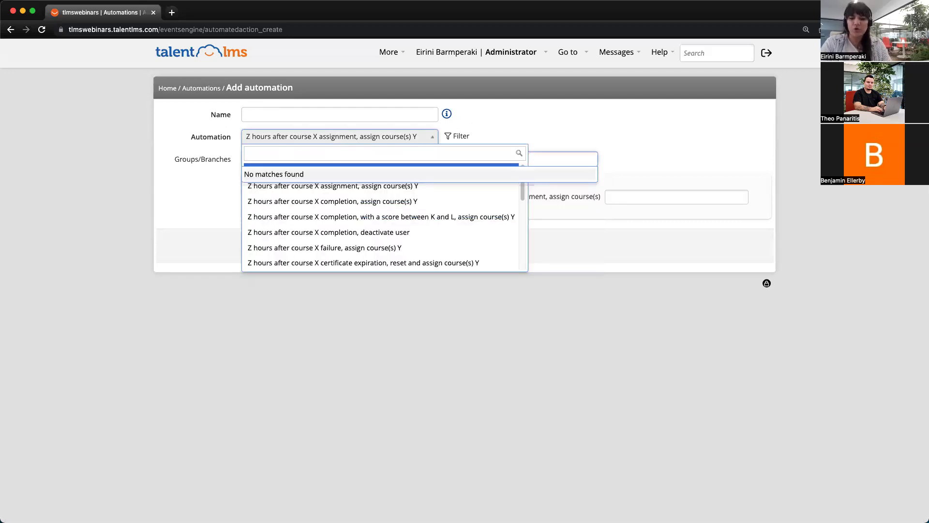
pyautogui.click(300, 153)
pyautogui.write('on course')
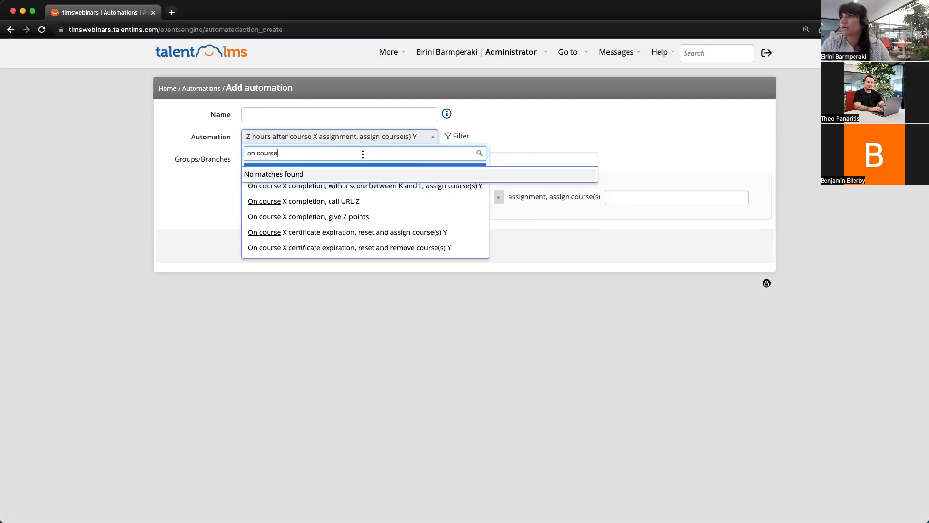
pyautogui.press('super+a')
pyautogui.press('BackSpace')
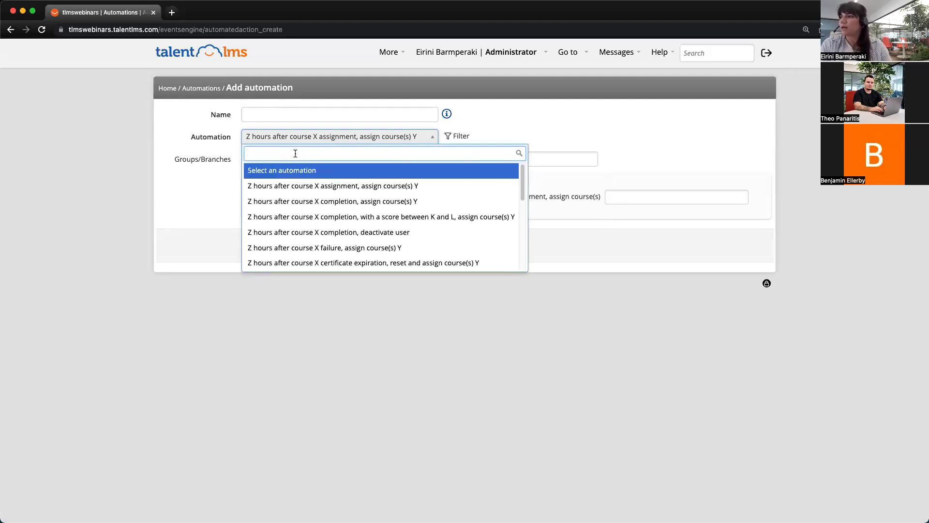
pyautogui.write('on cou')
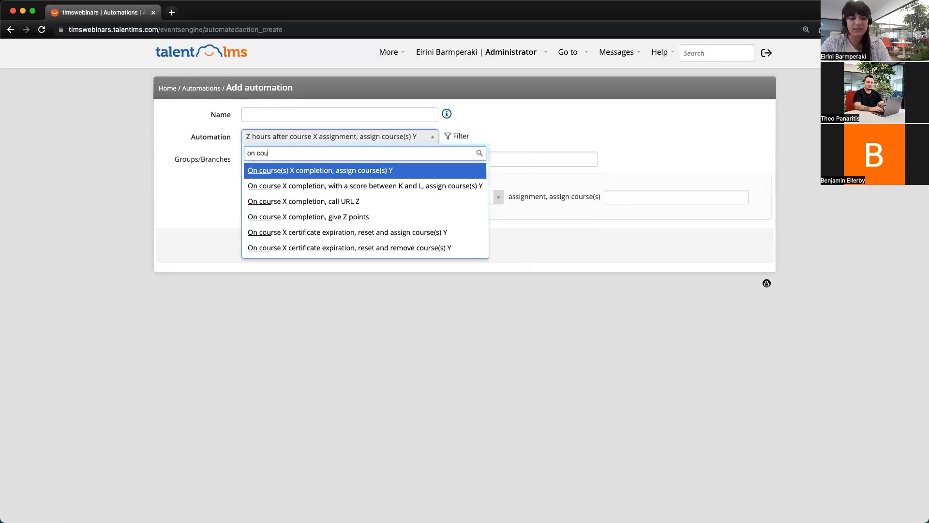
pyautogui.write('rse')
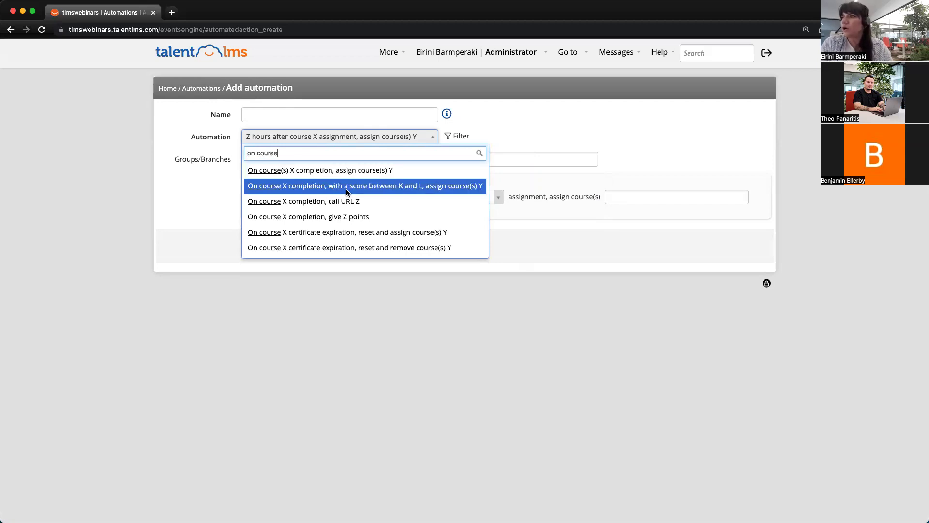
pyautogui.click(355, 174)
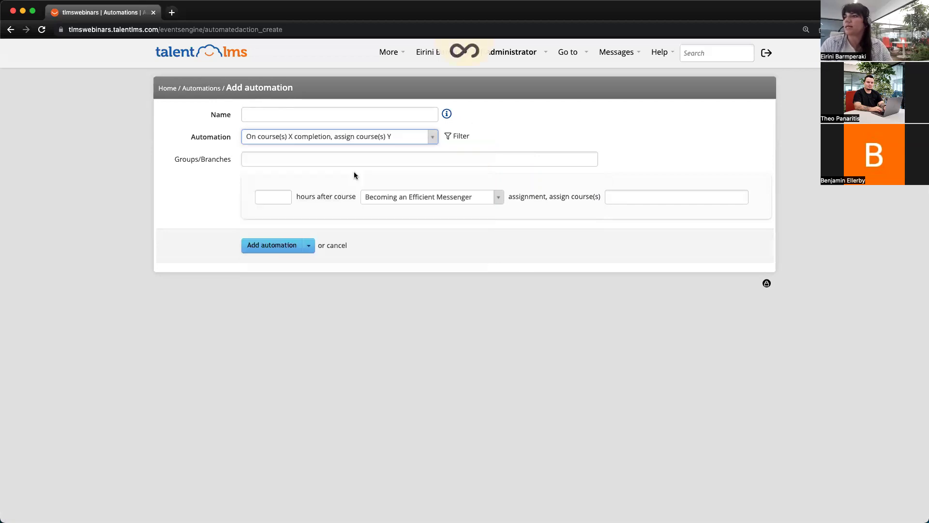
# - Toggle the Filter section off, on, and off again, then reopen the automation type list
pyautogui.click(464, 138)
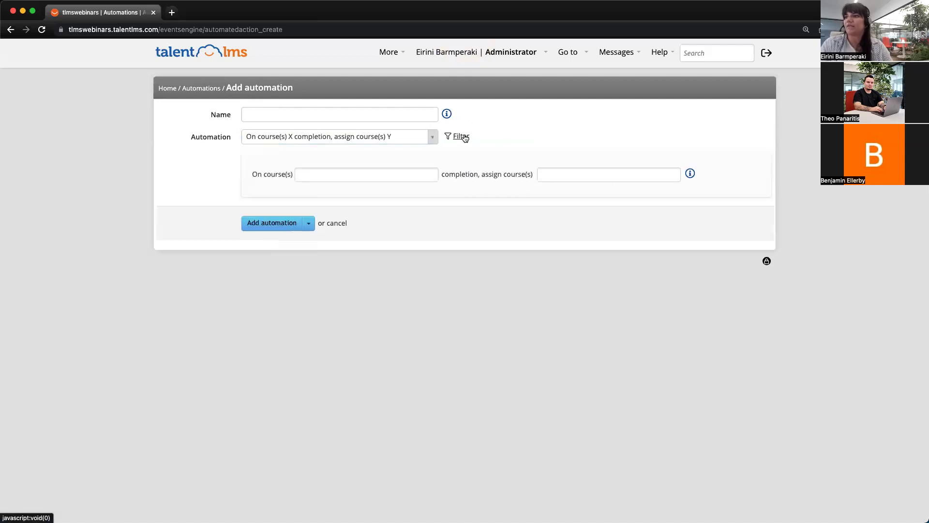
pyautogui.click(462, 138)
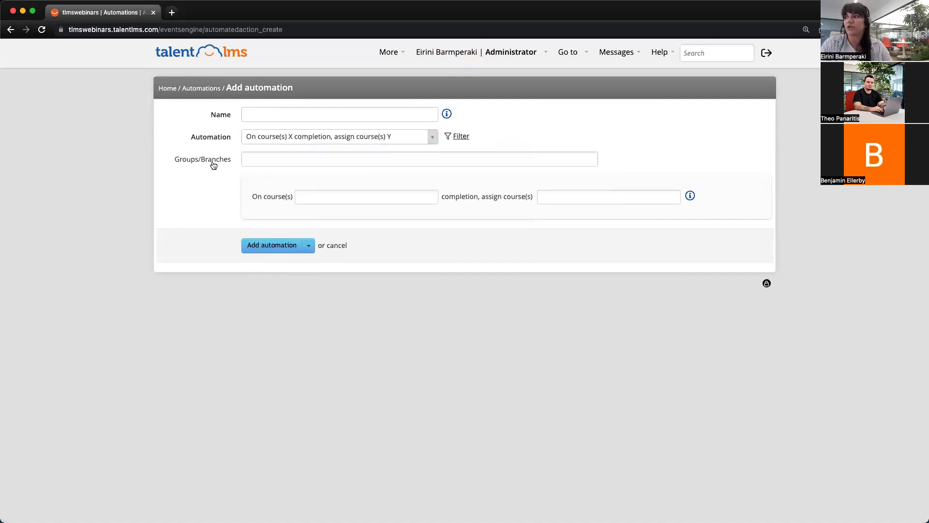
pyautogui.click(457, 137)
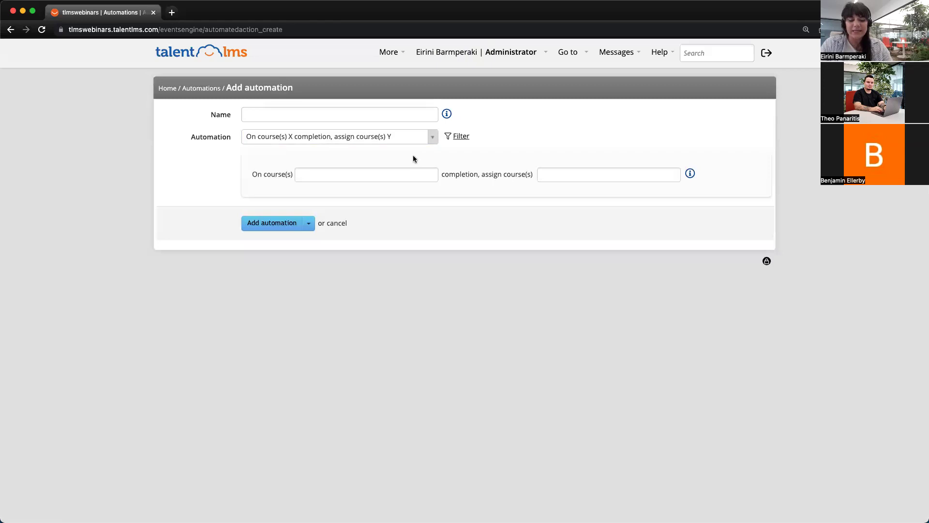
pyautogui.click(320, 138)
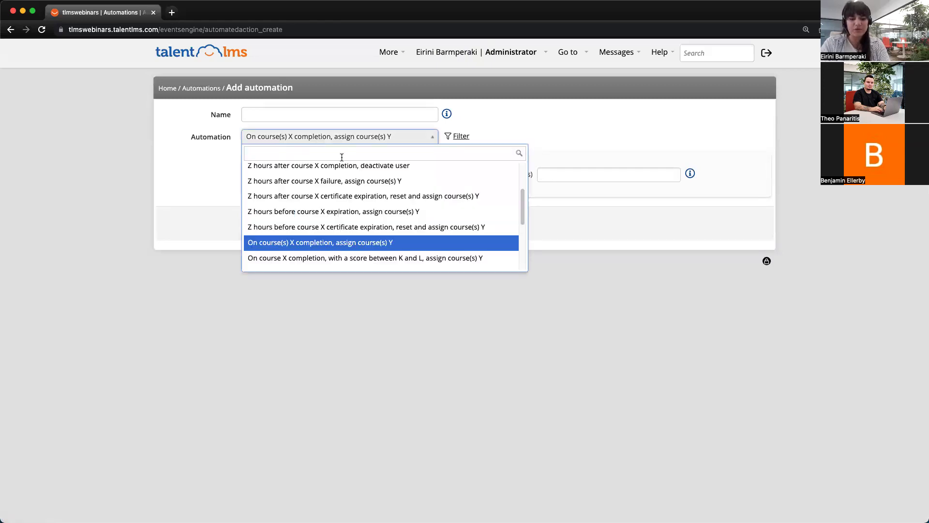
# - Choose 'Z hours after last login, deactivate or delete user', show its filters, then return Home
pyautogui.write('last')
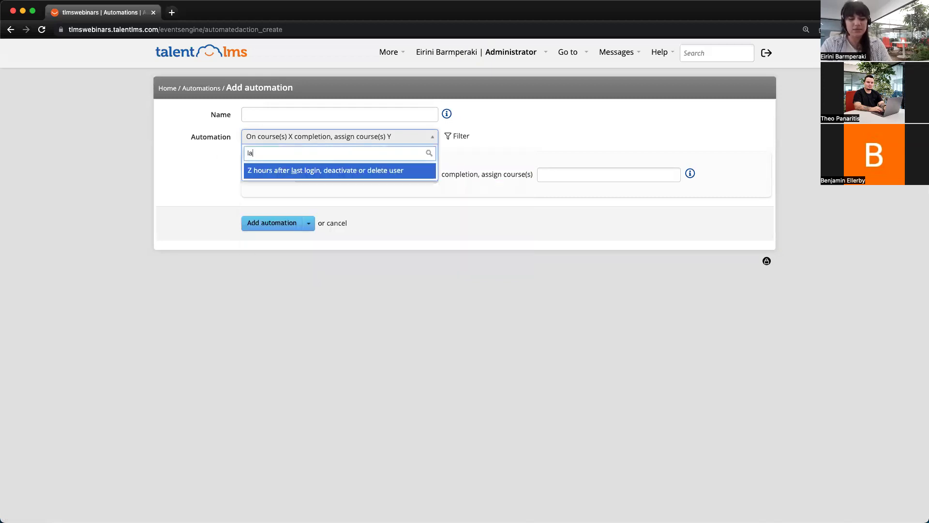
pyautogui.click(386, 173)
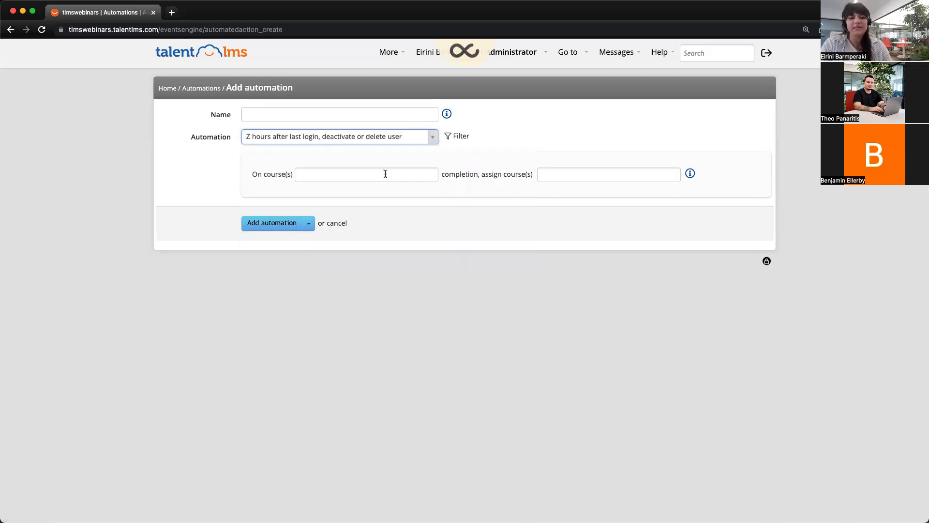
pyautogui.click(455, 138)
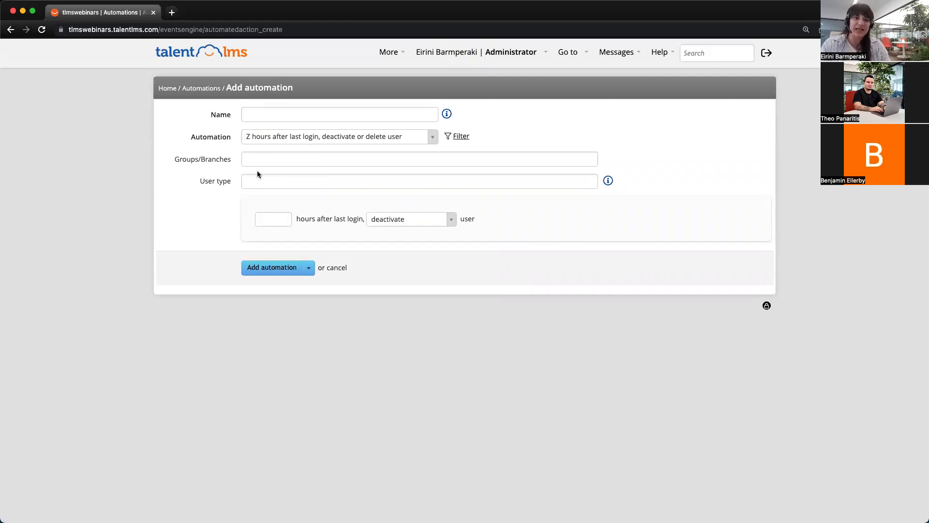
pyautogui.click(168, 89)
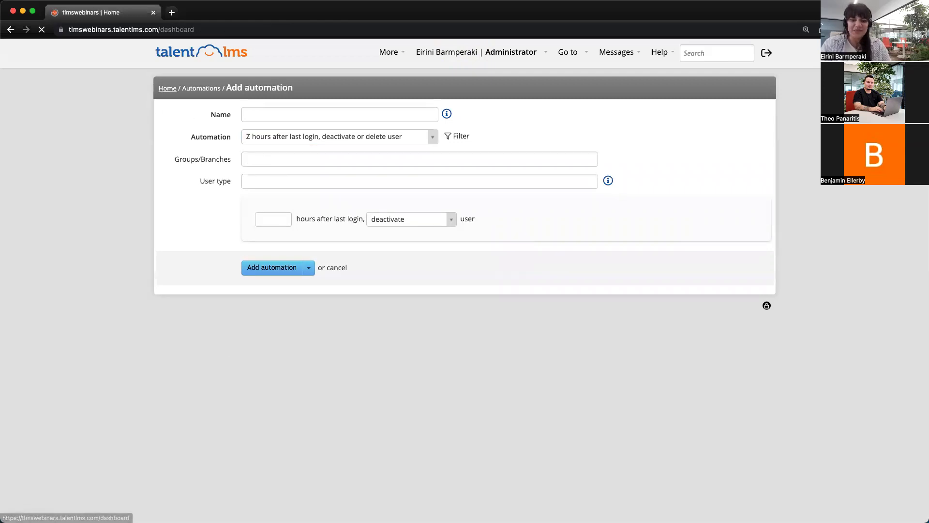